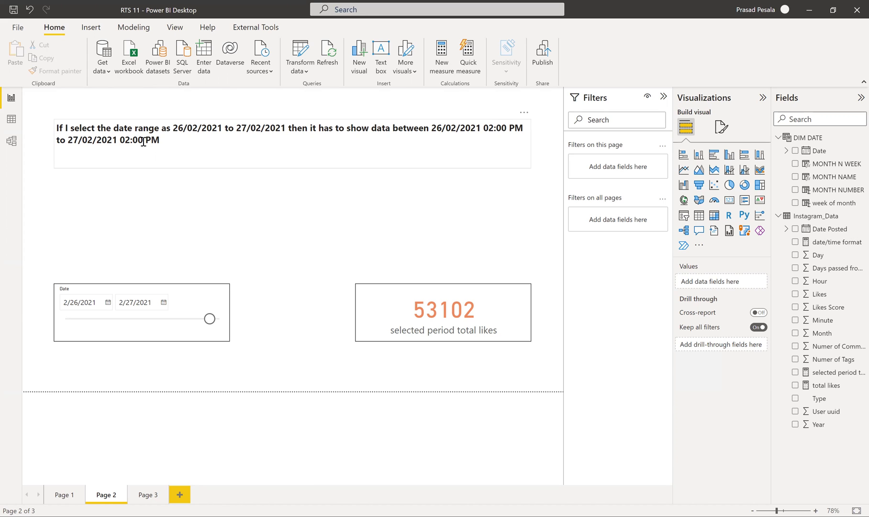
pyautogui.click(141, 183)
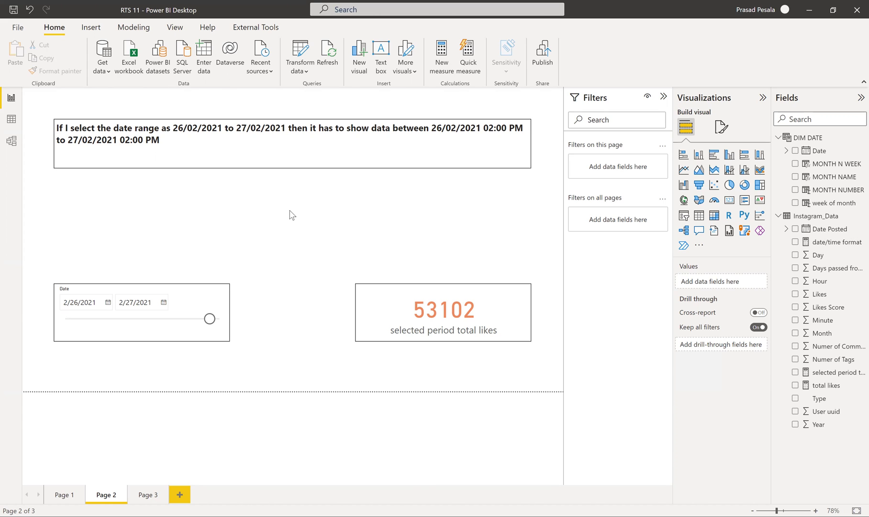
pyautogui.click(148, 495)
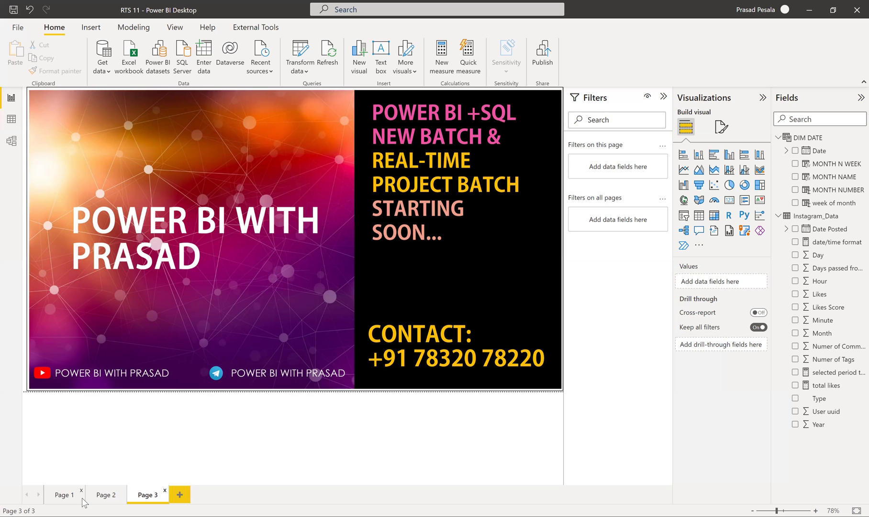
pyautogui.click(106, 495)
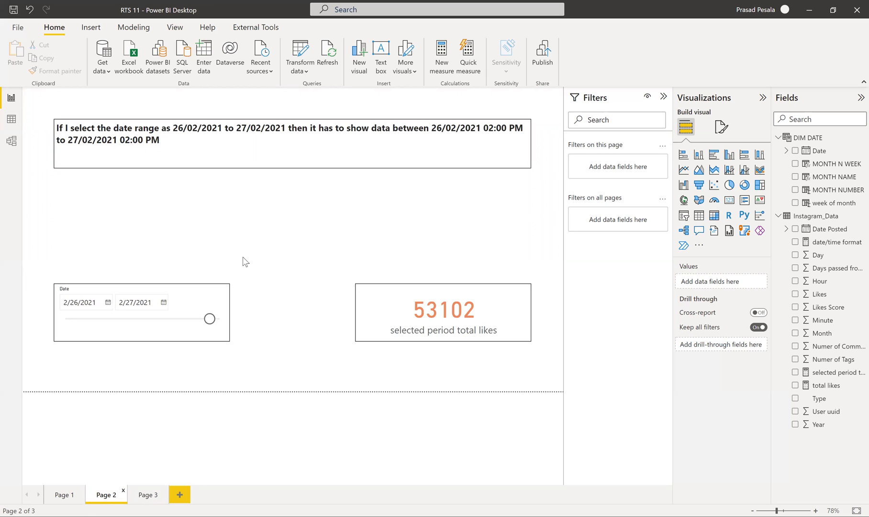
# Step: Examine the data model's relationships layout and the rows of the Instagram_Data and DIM DATE tables
pyautogui.click(9, 143)
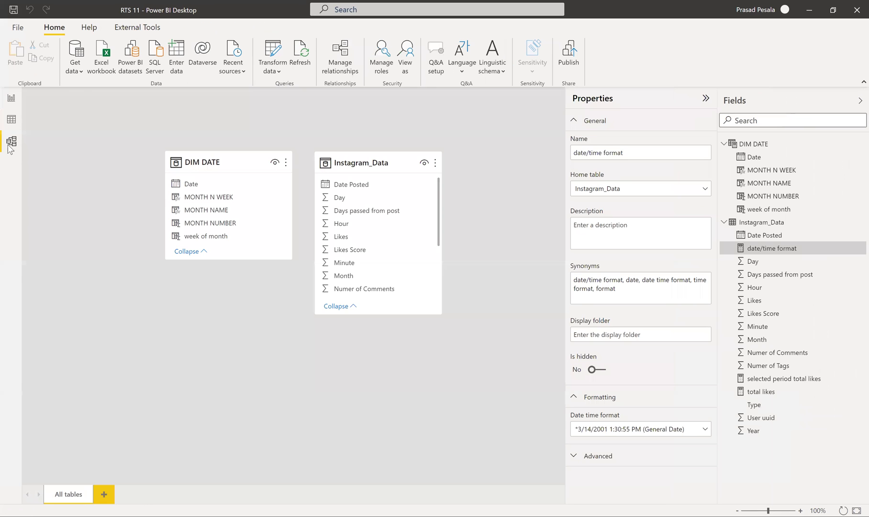
pyautogui.click(11, 120)
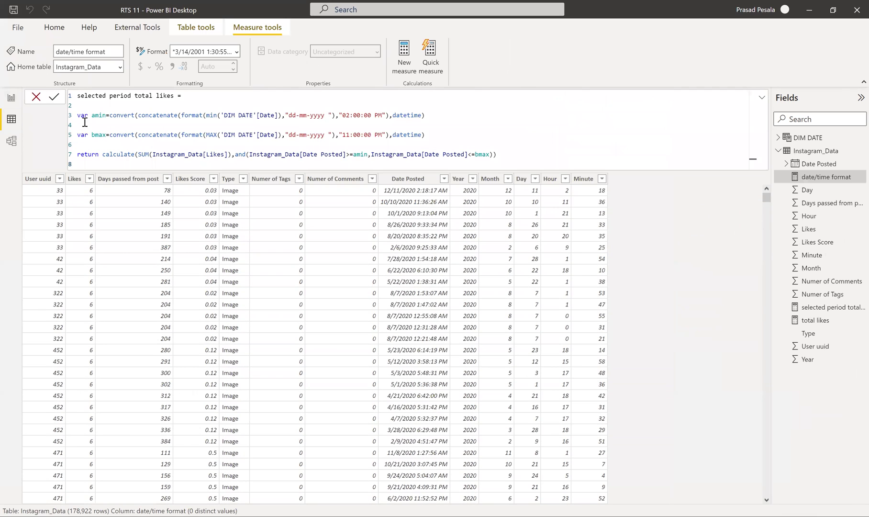
pyautogui.click(813, 216)
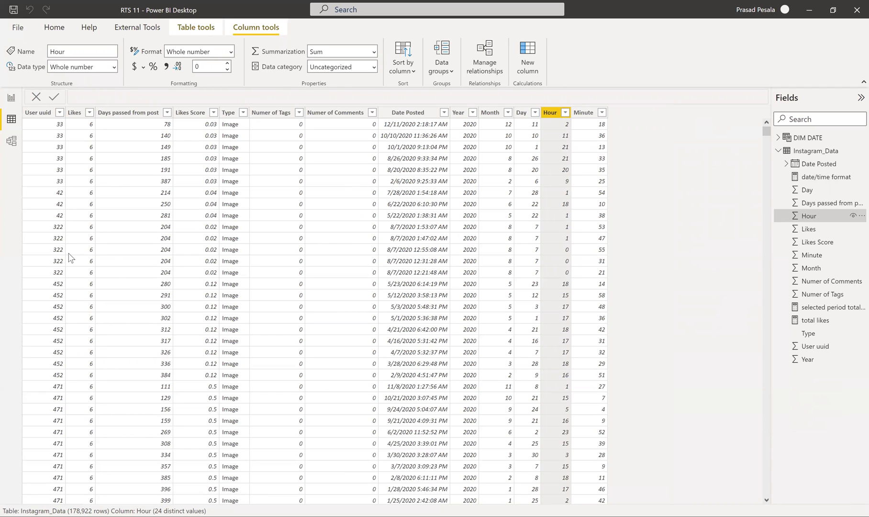
pyautogui.click(804, 140)
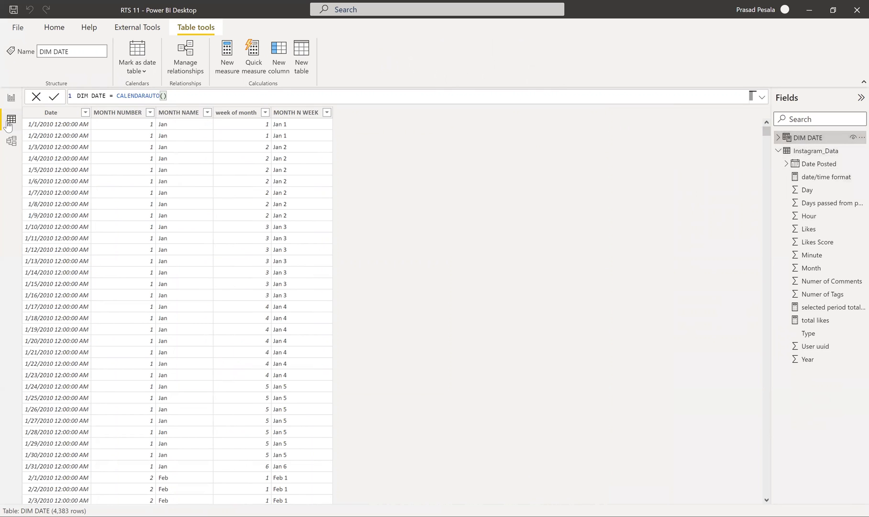
pyautogui.click(11, 141)
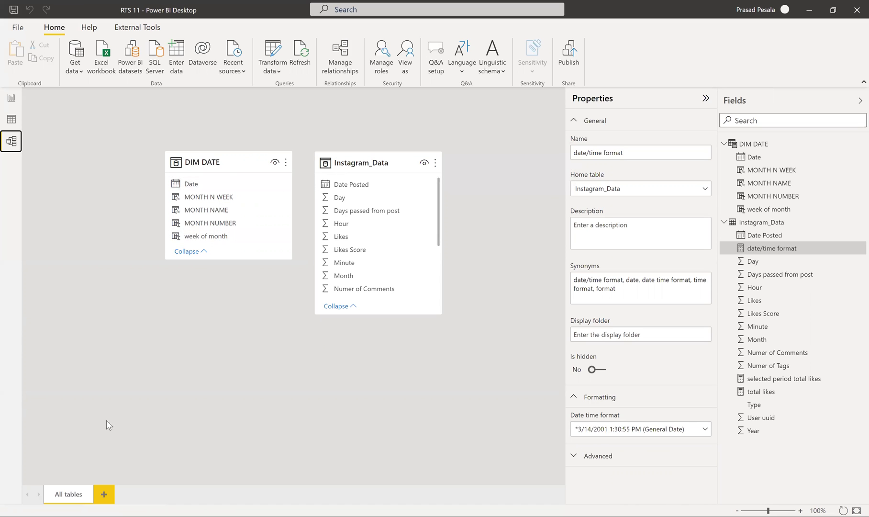
pyautogui.click(12, 99)
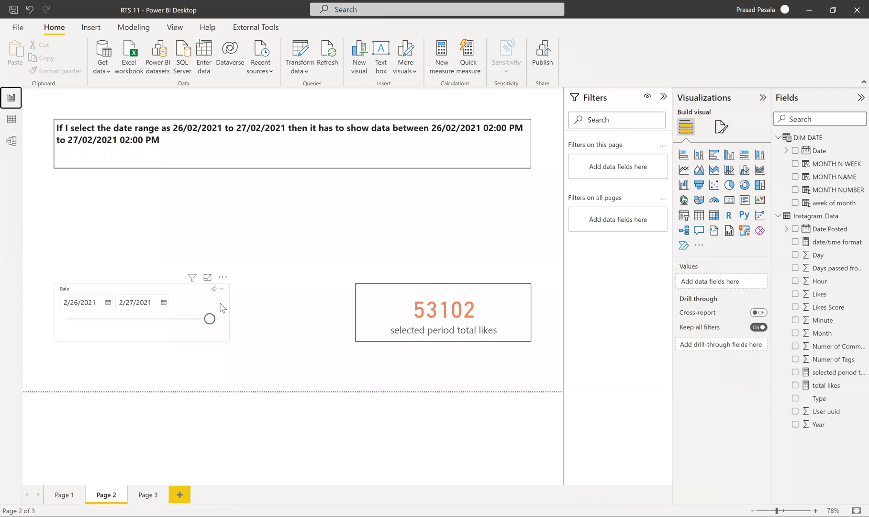
# Step: Inspect the date slicer's field, the minimum-date expression in the selected period total likes measure, and the date/time card on Page 1
pyautogui.click(223, 308)
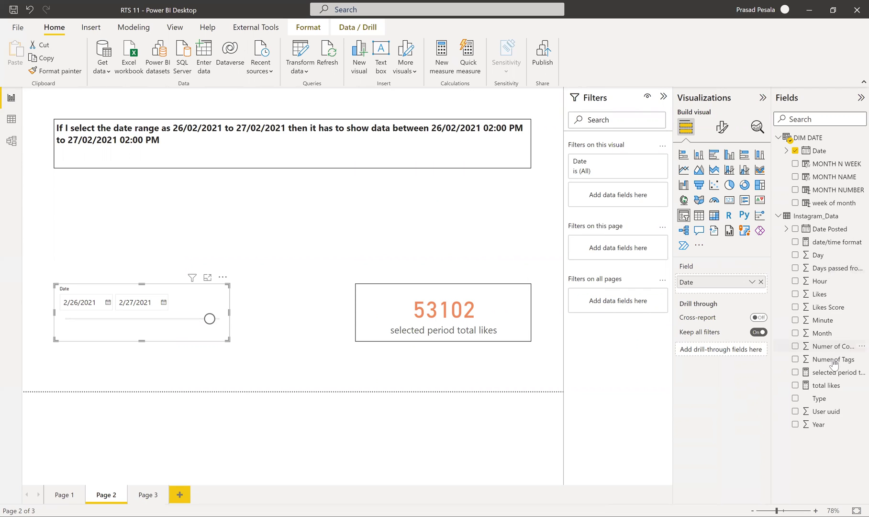
pyautogui.click(821, 373)
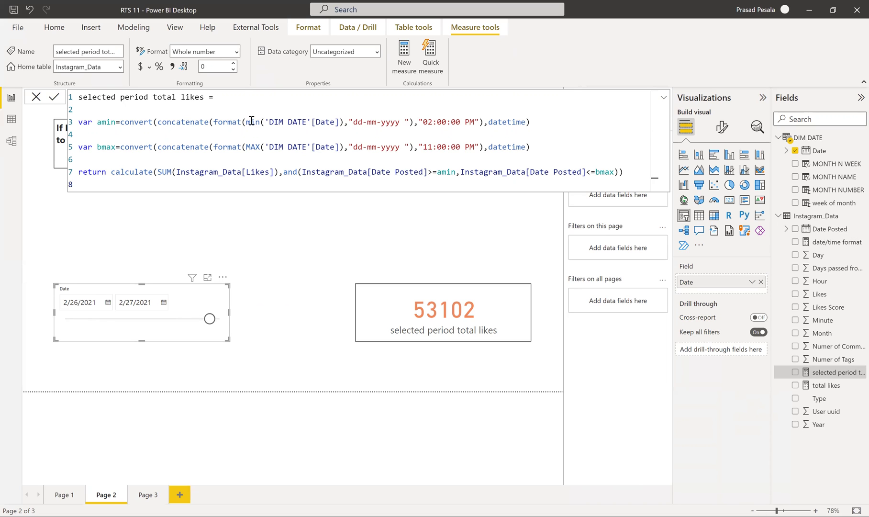
pyautogui.moveTo(247, 122); pyautogui.dragTo(344, 123)
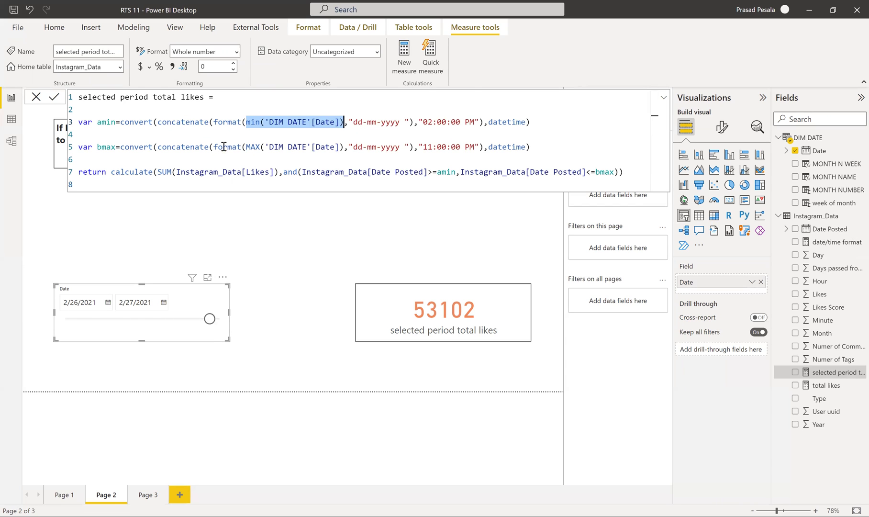
pyautogui.click(67, 496)
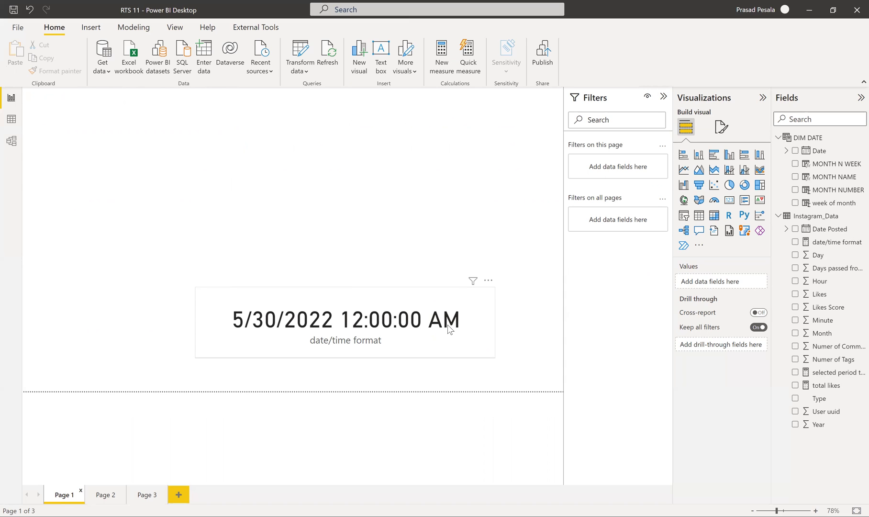
pyautogui.click(105, 496)
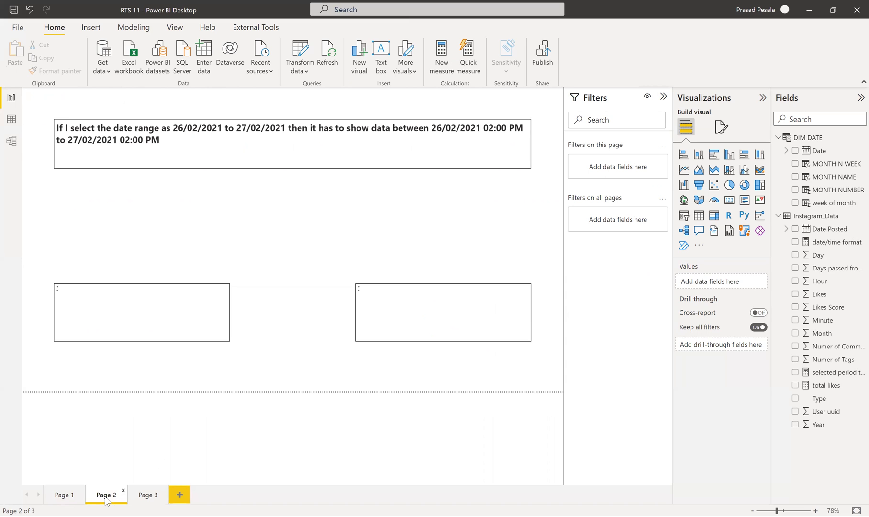
# Step: Set the end time in the bmax variable of the selected period total likes measure to 02:00:00 PM
pyautogui.click(825, 374)
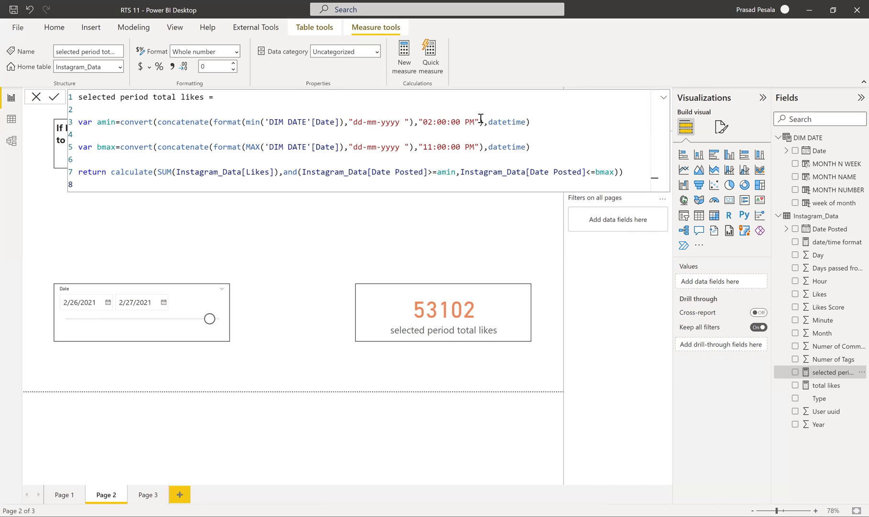
pyautogui.click(433, 147)
pyautogui.press('BackSpace')
pyautogui.press('BackSpace')
pyautogui.write('02')
pyautogui.click(535, 146)
# Step: Examine the amin variable's min date, dd-mm-yyyy format, concatenate and convert expressions in the measure
pyautogui.moveTo(246, 122); pyautogui.dragTo(339, 122)
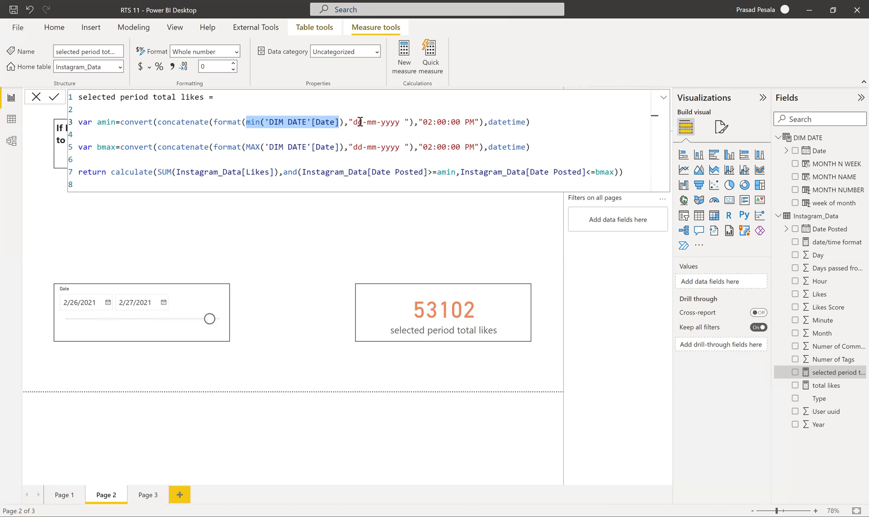
pyautogui.click(407, 123)
pyautogui.press('BackSpace')
pyautogui.moveTo(158, 122); pyautogui.dragTo(484, 122)
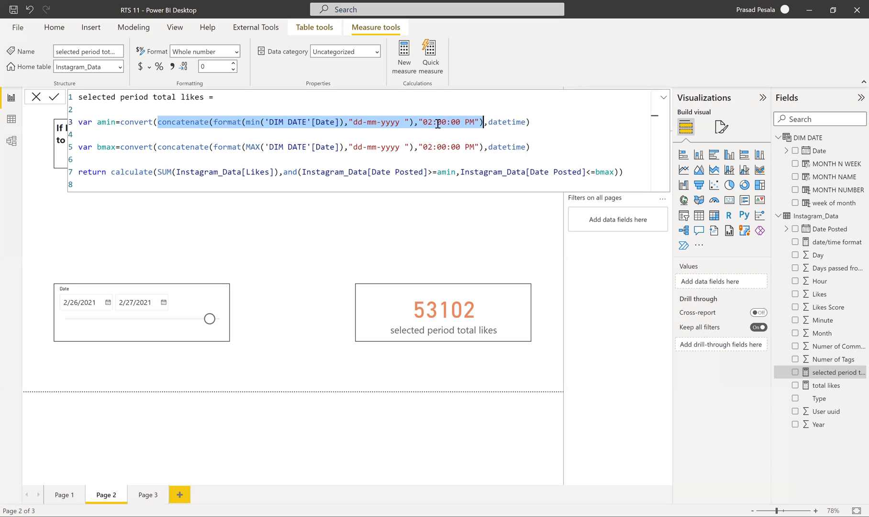
pyautogui.click(524, 135)
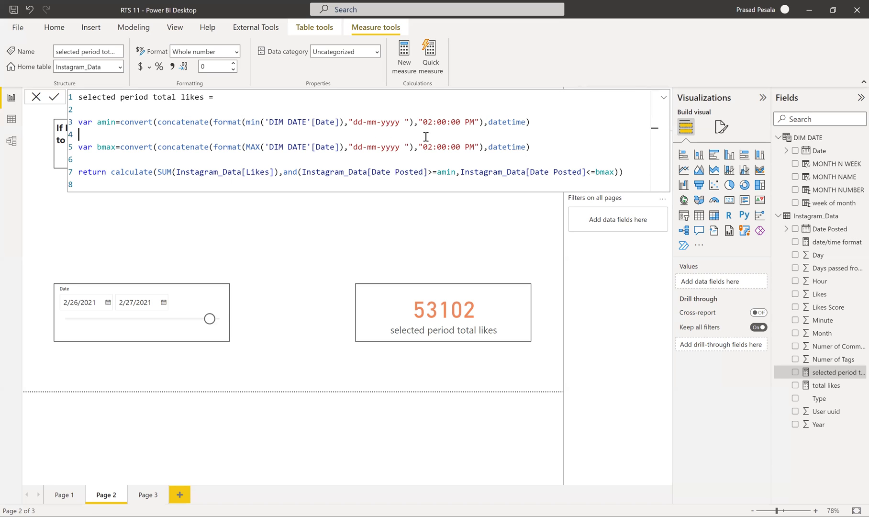
pyautogui.moveTo(120, 123); pyautogui.dragTo(480, 123)
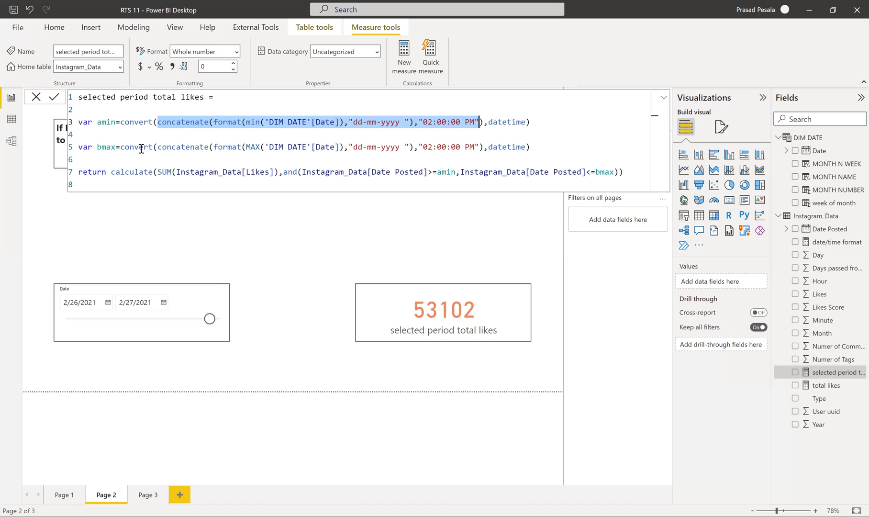
pyautogui.moveTo(134, 316)
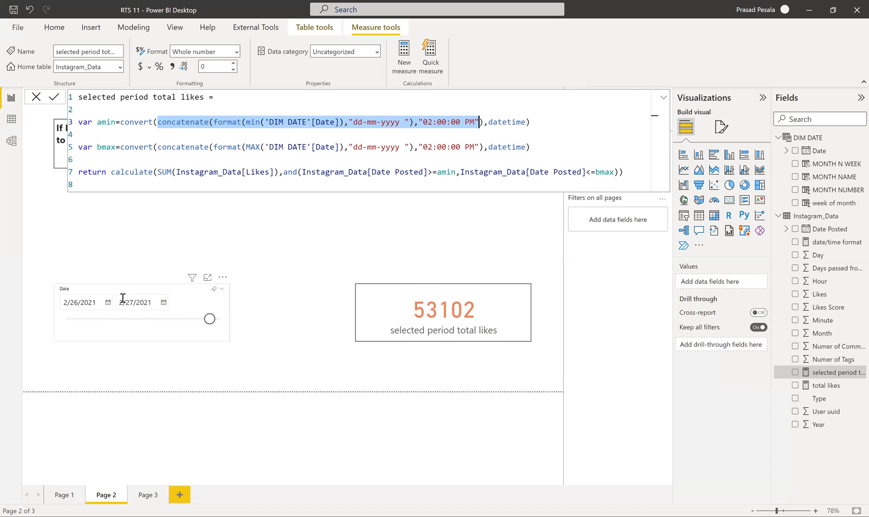
# Step: Examine the bmax variable's MAX date, date format, time text and conversion to datetime in the measure
pyautogui.moveTo(246, 146); pyautogui.dragTo(344, 146)
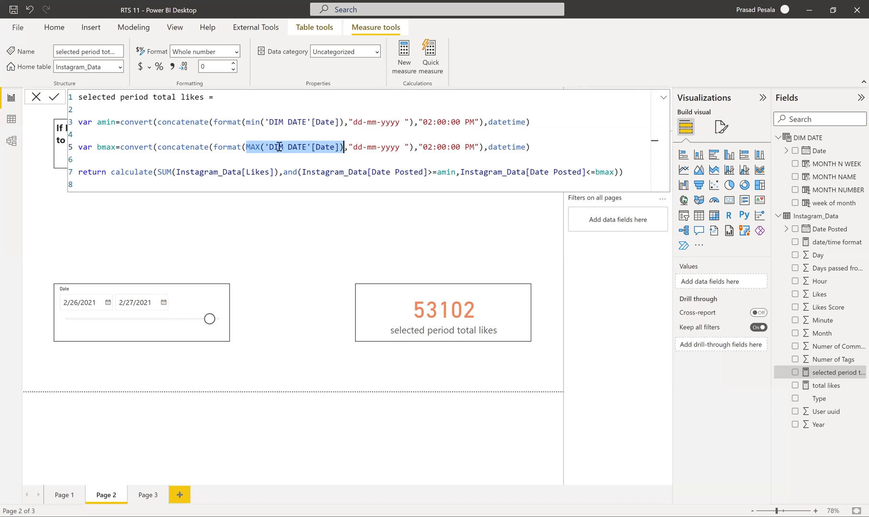
pyautogui.moveTo(213, 148); pyautogui.dragTo(409, 148)
pyautogui.moveTo(350, 147); pyautogui.dragTo(405, 147)
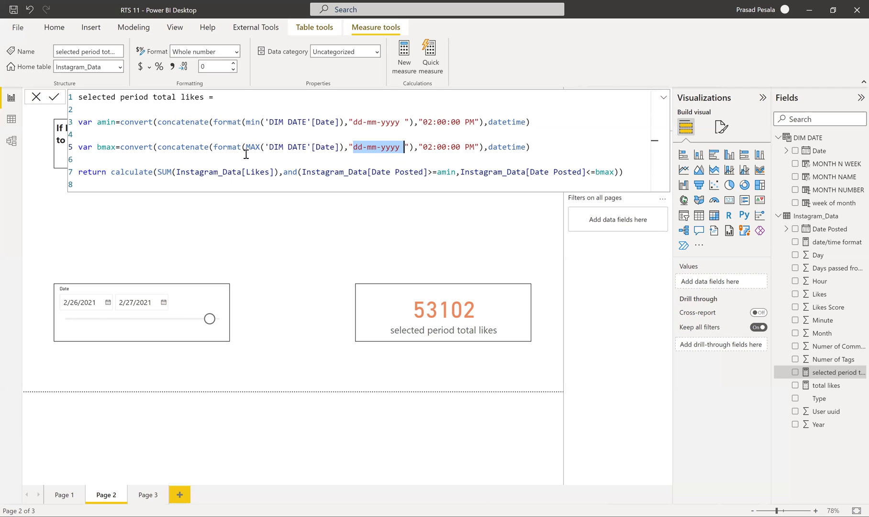
pyautogui.moveTo(423, 147); pyautogui.dragTo(474, 147)
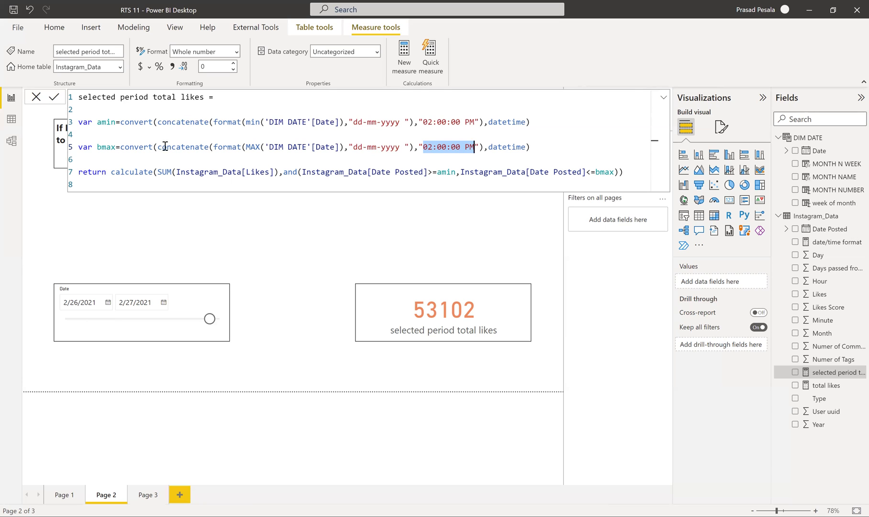
pyautogui.moveTo(157, 147); pyautogui.dragTo(478, 147)
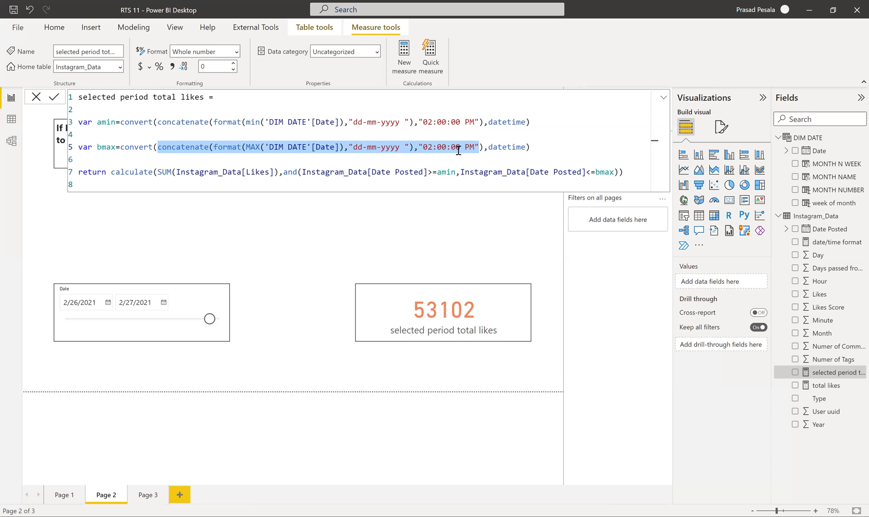
pyautogui.click(120, 147)
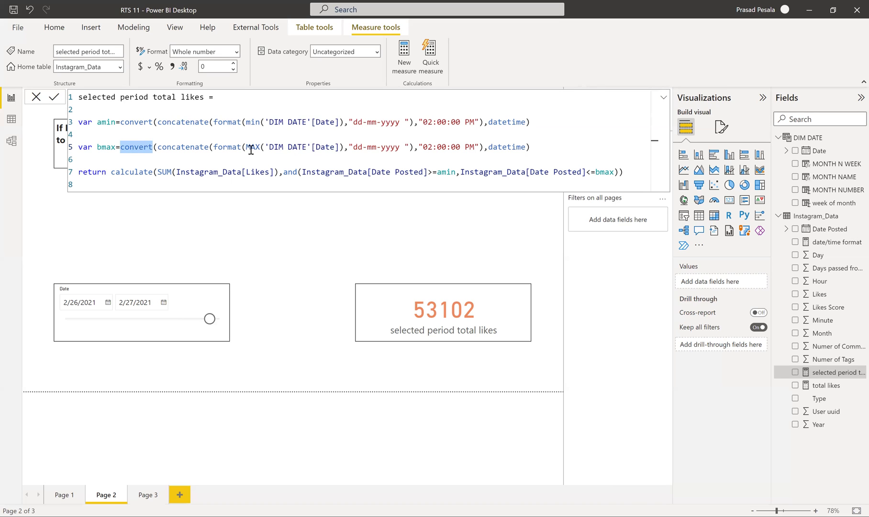
pyautogui.moveTo(157, 146); pyautogui.dragTo(556, 146)
pyautogui.click(557, 146)
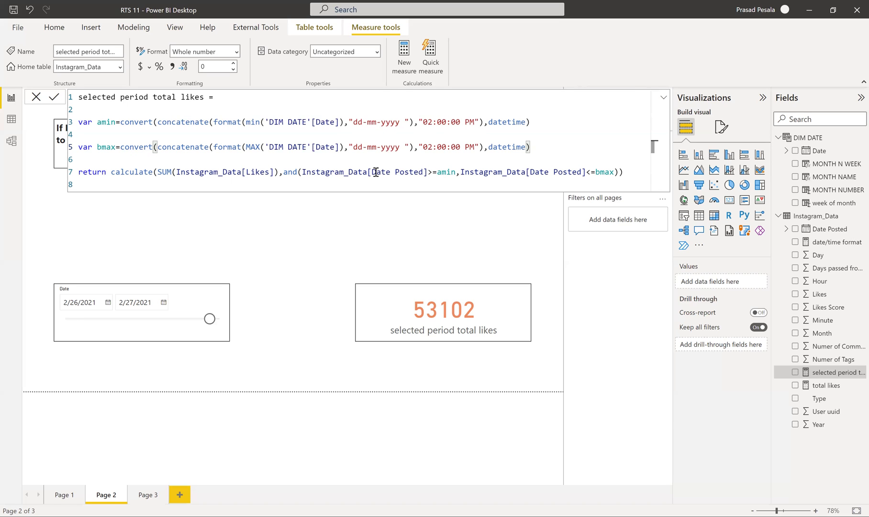
# Step: Compare the Date Posted condition in the measure's return expression with the Date Posted column of the Instagram_Data table
pyautogui.click(12, 126)
pyautogui.click(812, 150)
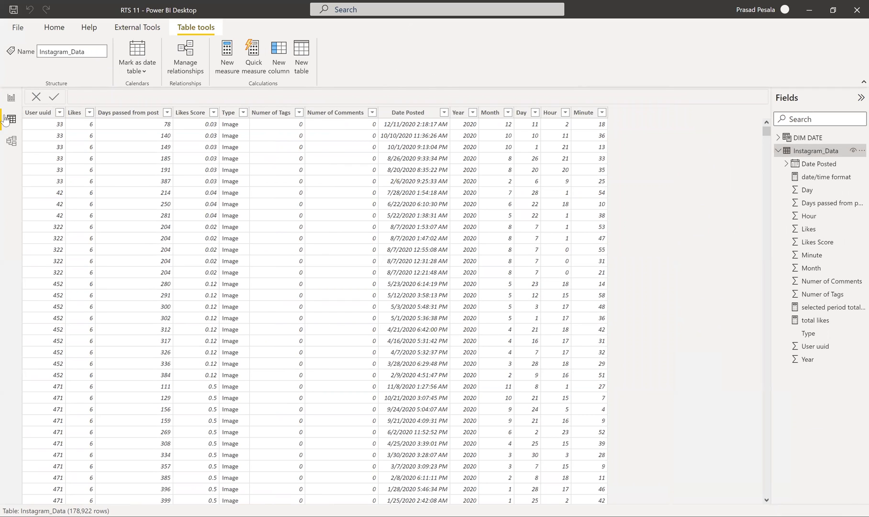
pyautogui.click(10, 99)
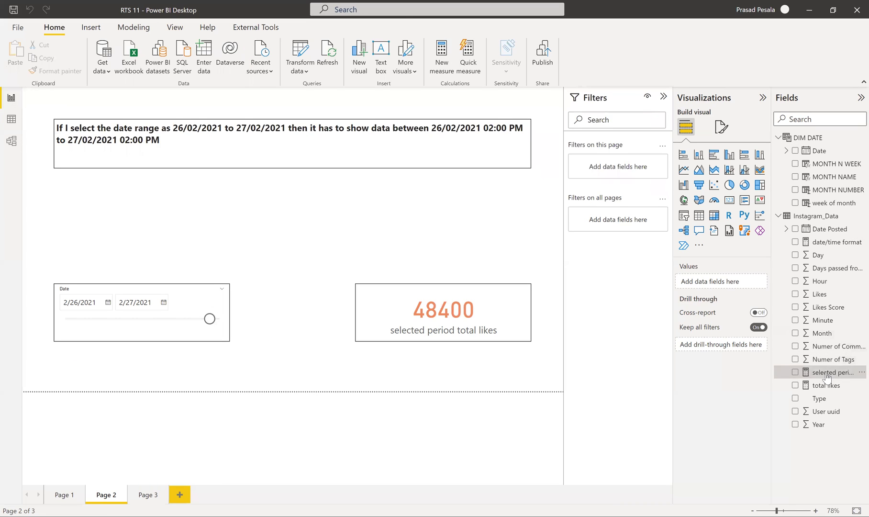
pyautogui.click(827, 373)
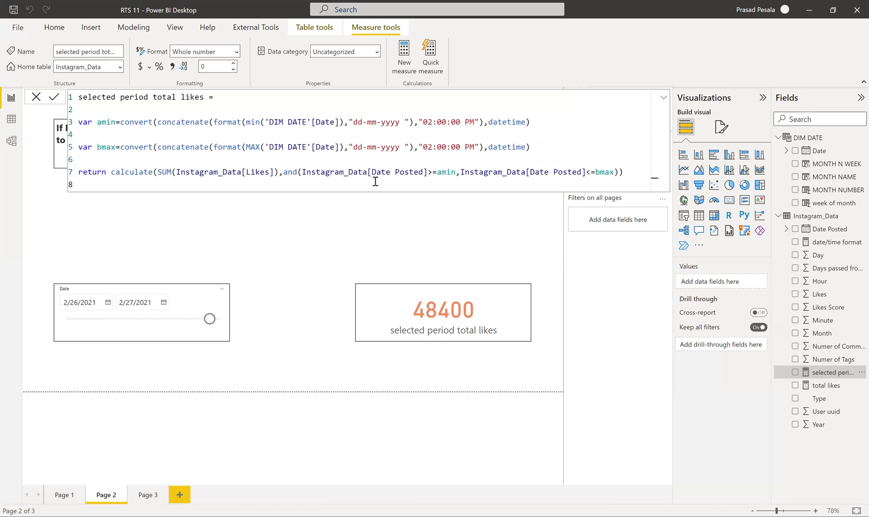
pyautogui.moveTo(302, 171); pyautogui.dragTo(432, 172)
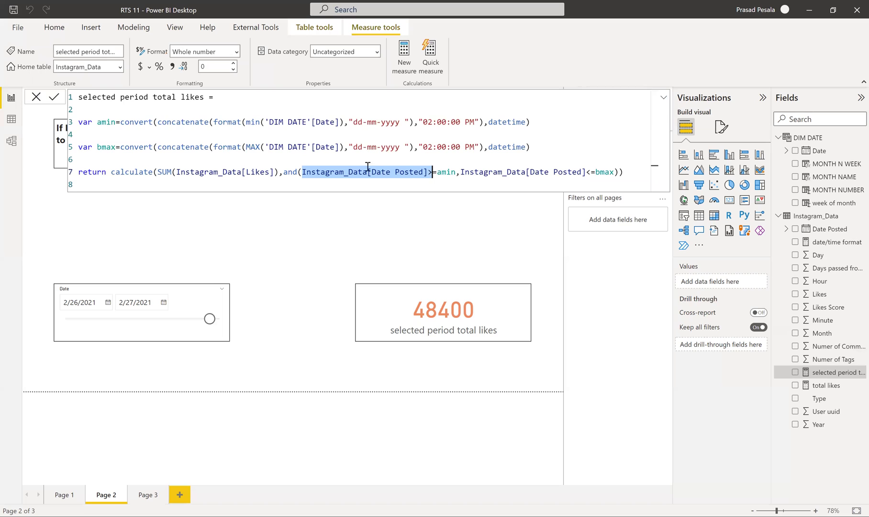
pyautogui.moveTo(455, 172); pyautogui.dragTo(303, 171)
pyautogui.click(8, 121)
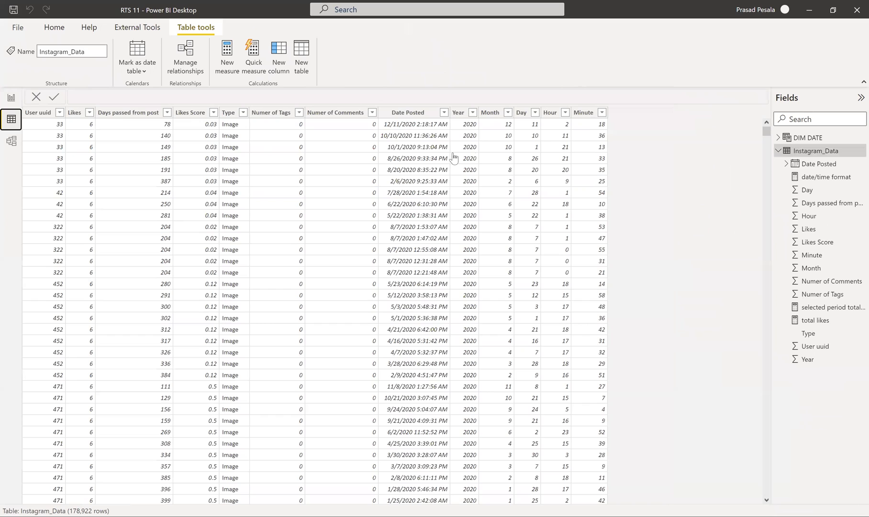
pyautogui.click(408, 112)
pyautogui.click(12, 99)
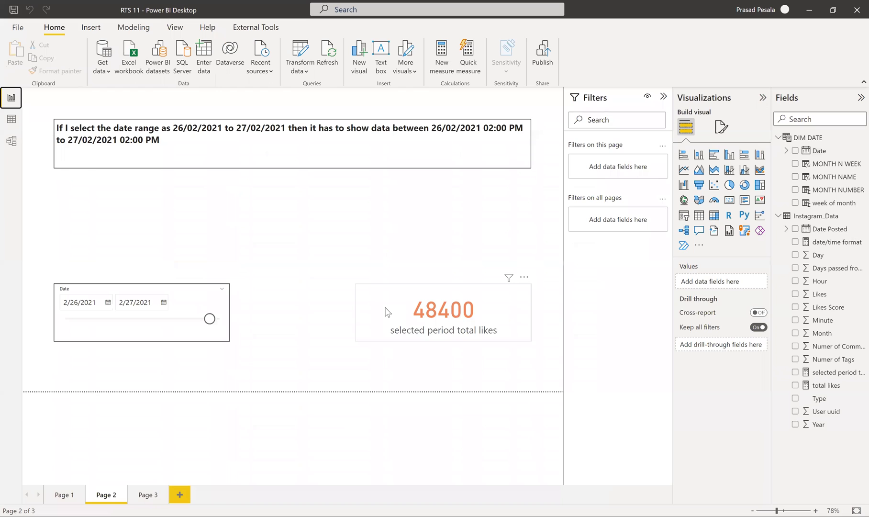
# Step: Set the end time in the bmax variable of the selected period total likes measure to 04:00:00 PM and commit it
pyautogui.click(826, 373)
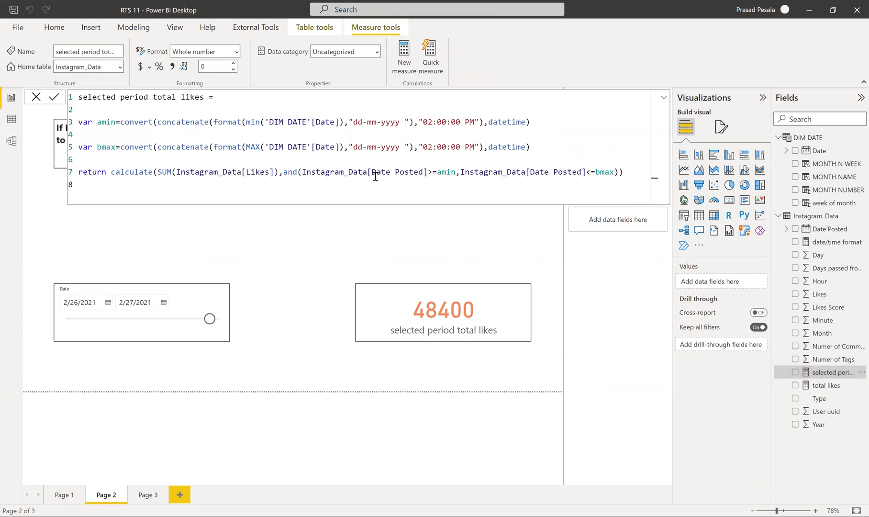
pyautogui.click(432, 146)
pyautogui.press('BackSpace')
pyautogui.press('BackSpace')
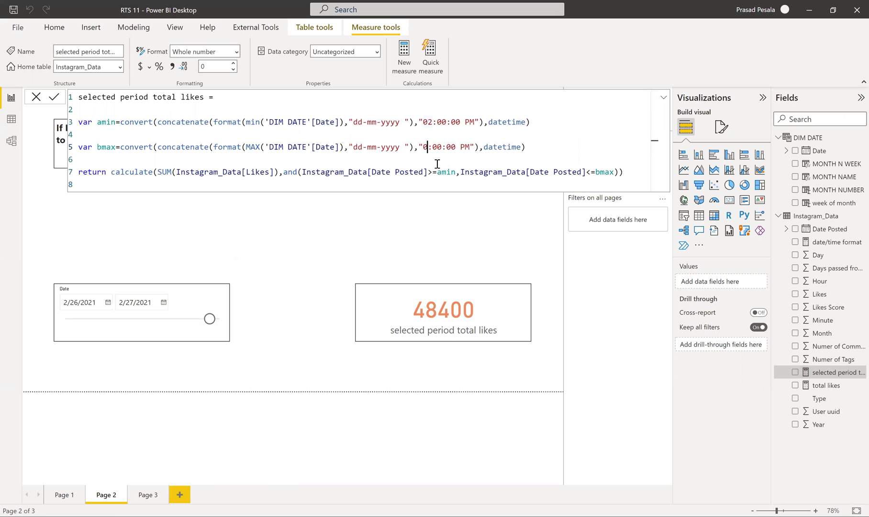
pyautogui.write('04')
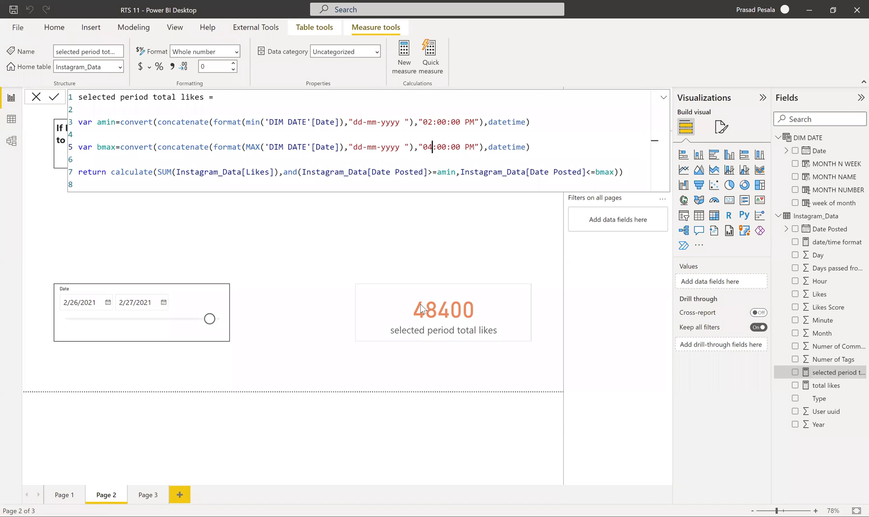
pyautogui.click(54, 98)
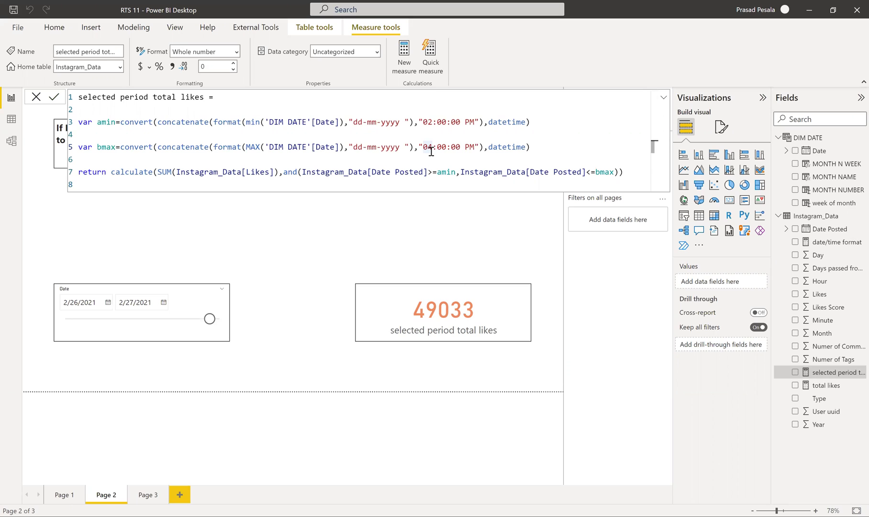
# Step: Set the bmax variable's end time to 10:00:00 PM, commit the measure and check the likes card
pyautogui.write('10')
pyautogui.click(53, 98)
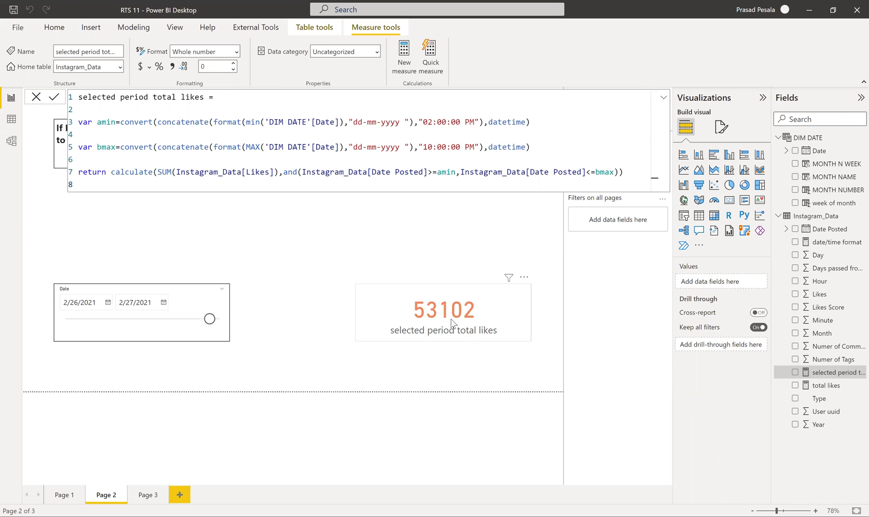
pyautogui.click(473, 329)
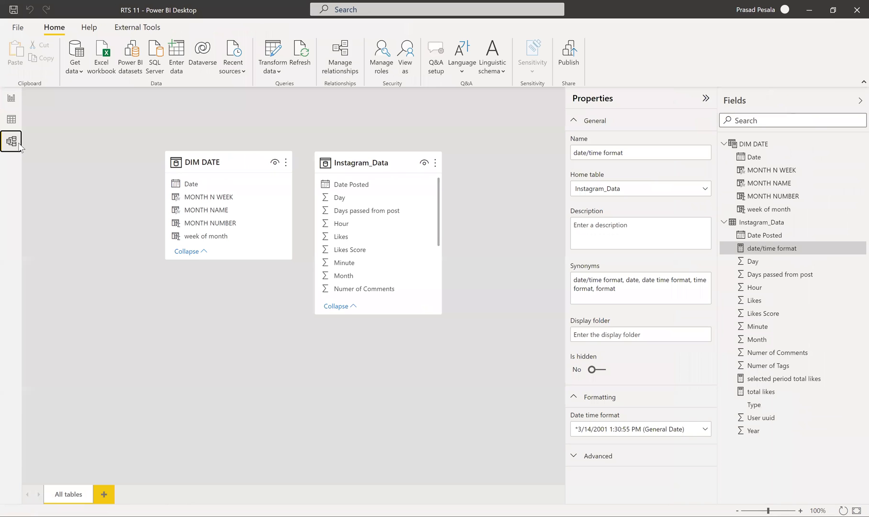
# Step: Relate DIM DATE's Date column to Instagram_Data's Date Posted column in the model, and check the likes card in the report
pyautogui.moveTo(224, 187); pyautogui.dragTo(368, 188)
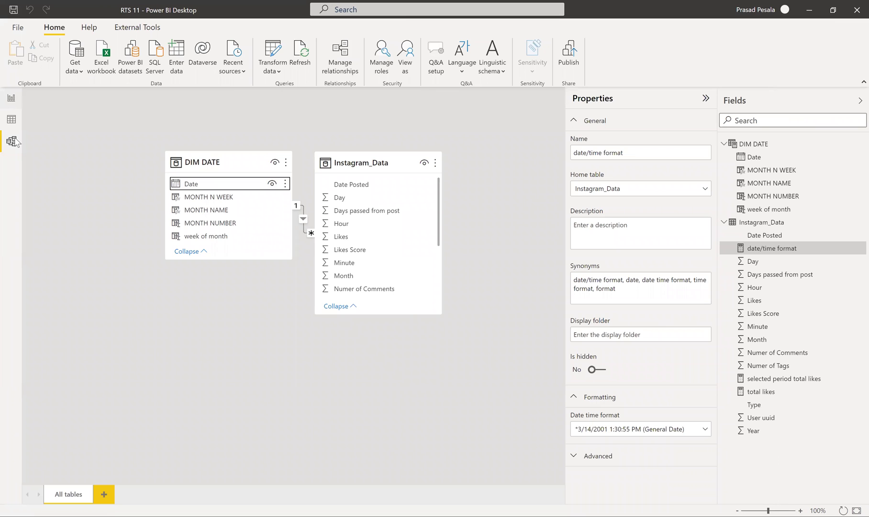
pyautogui.click(10, 101)
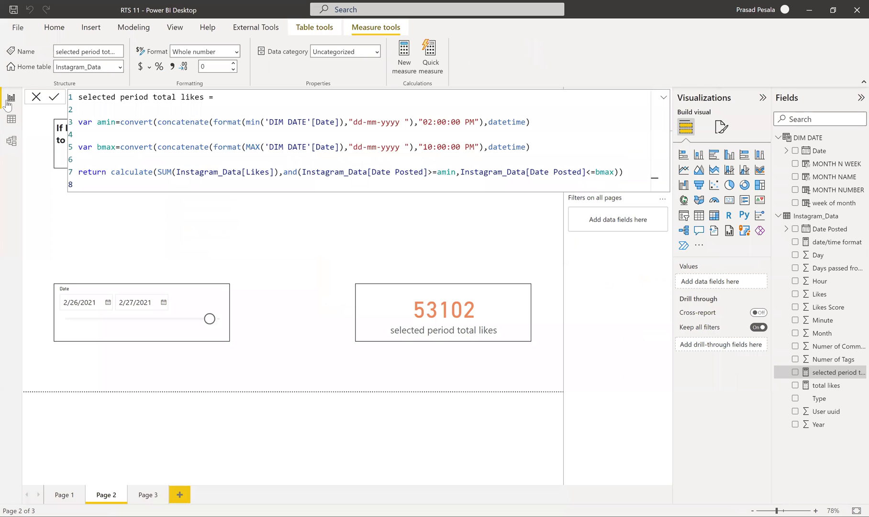
pyautogui.click(429, 316)
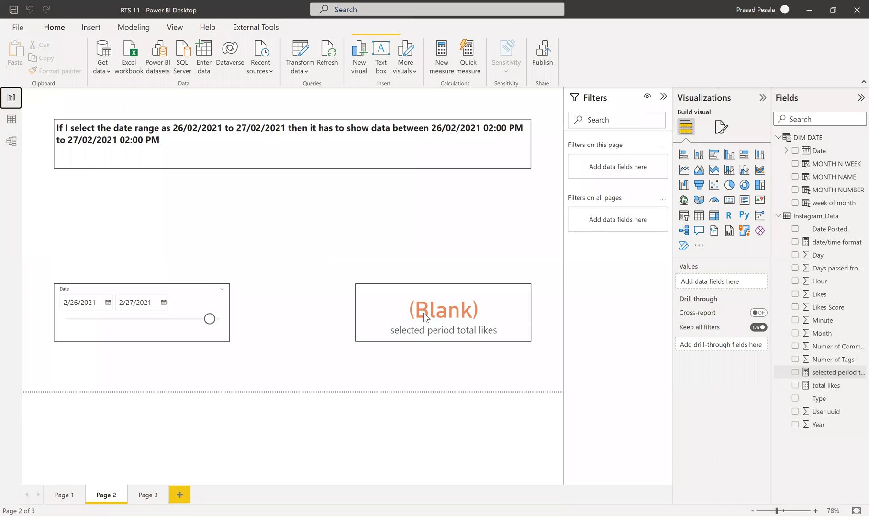
pyautogui.moveTo(212, 303)
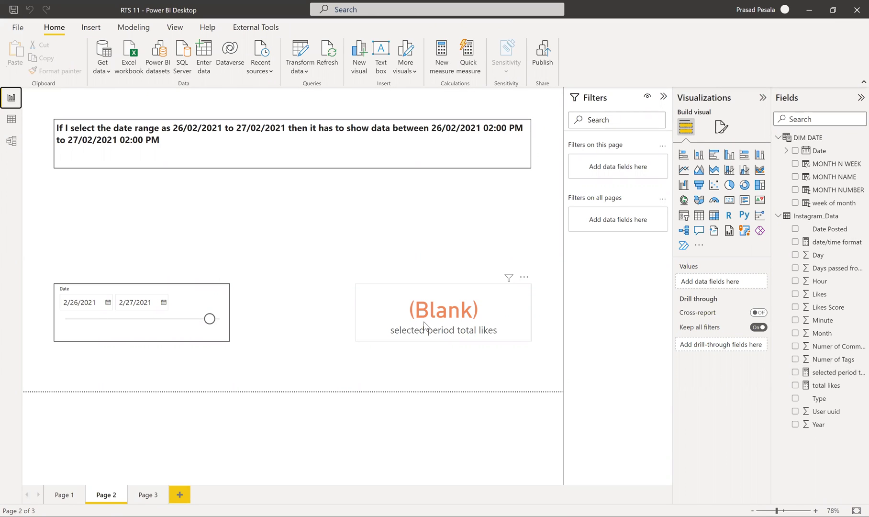
pyautogui.moveTo(173, 310)
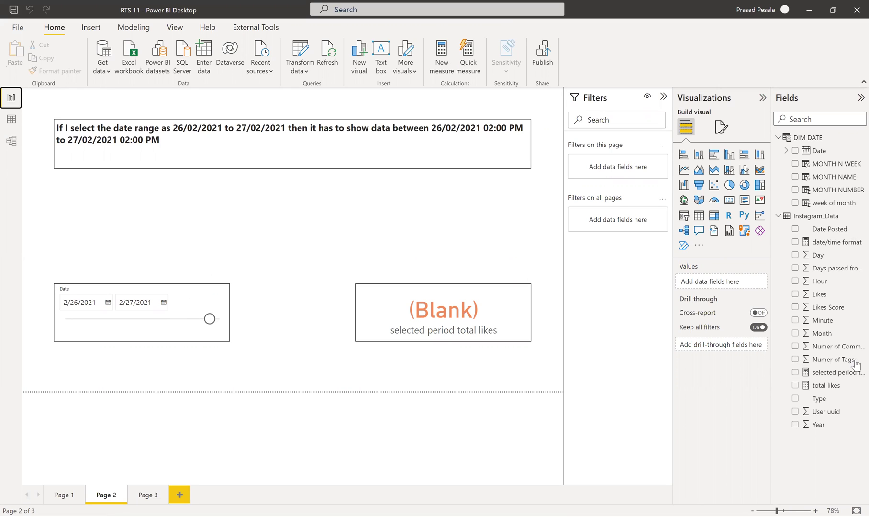
# Step: Add REMOVEFILTERS('DIM DATE') before the and condition in the selected period total likes measure's calculate expression and commit it
pyautogui.click(817, 377)
pyautogui.click(284, 172)
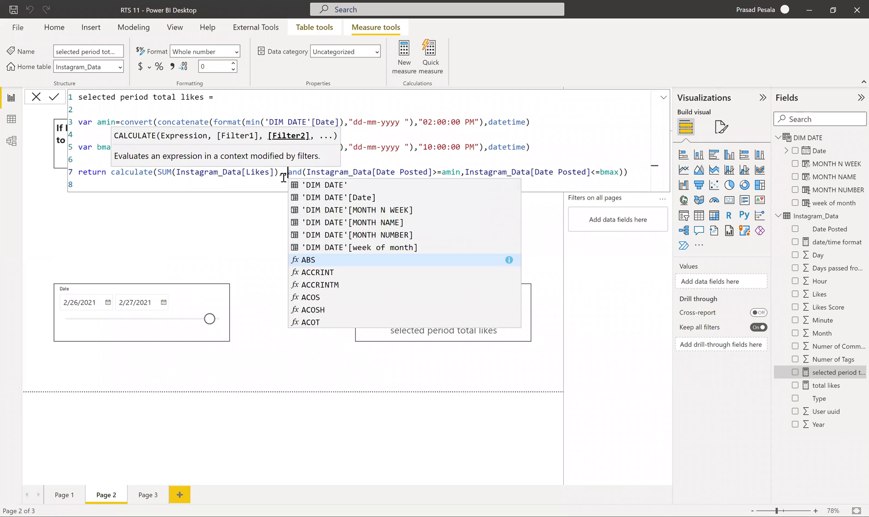
pyautogui.press('Escape')
pyautogui.write('remo,')
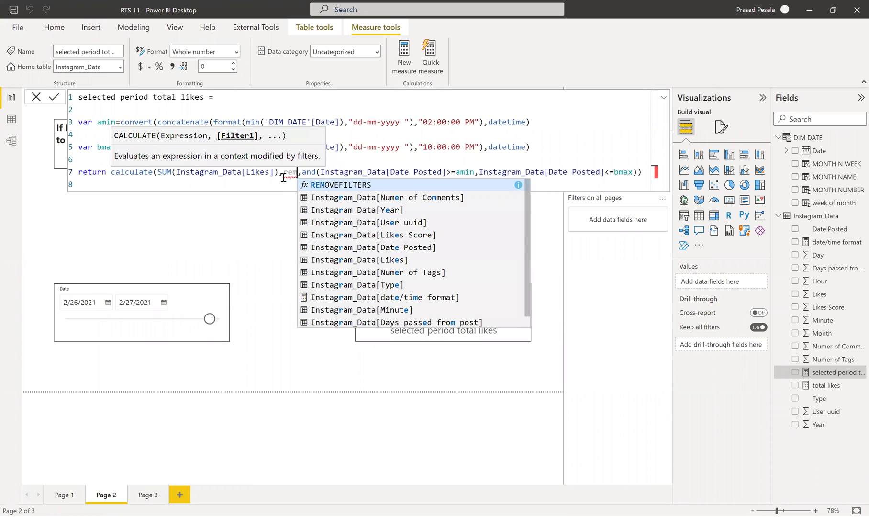
pyautogui.click(318, 185)
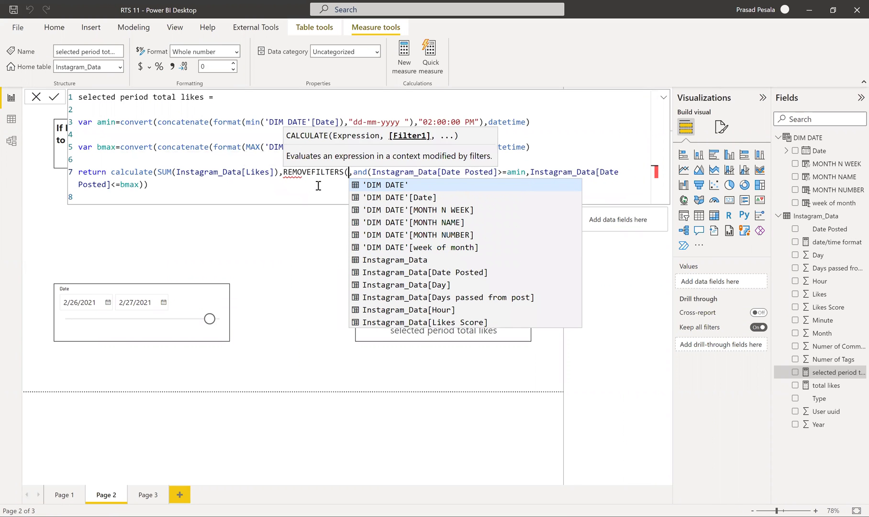
pyautogui.write('dimd')
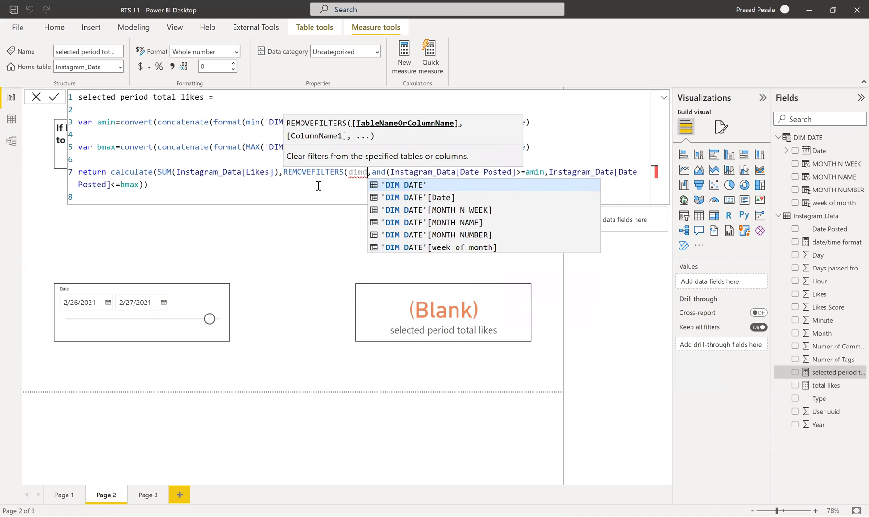
pyautogui.click(392, 185)
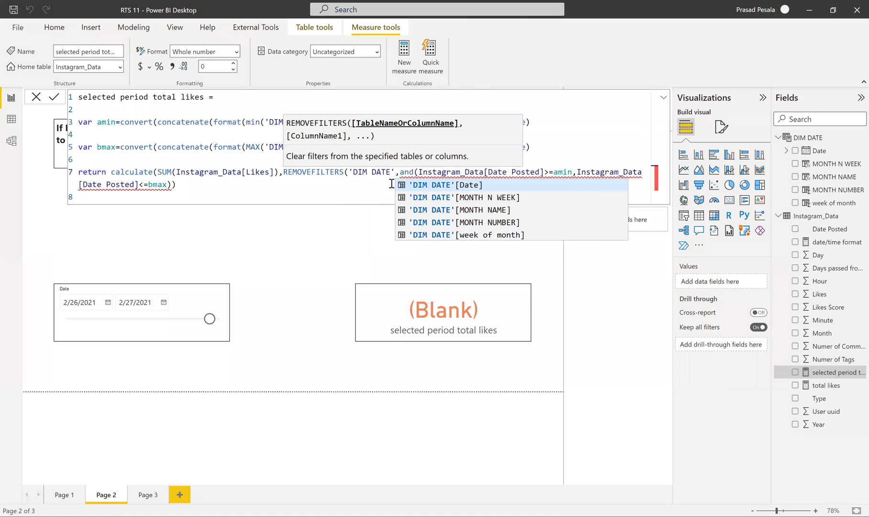
pyautogui.write(')')
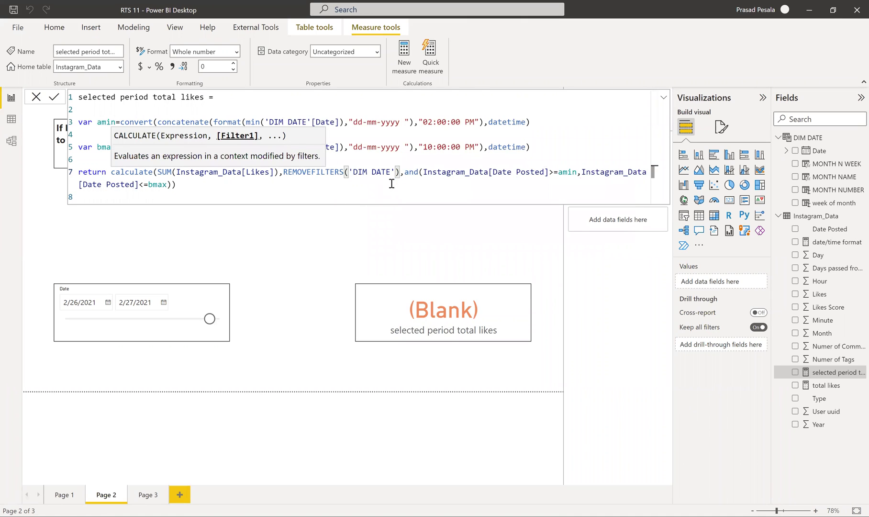
pyautogui.click(54, 97)
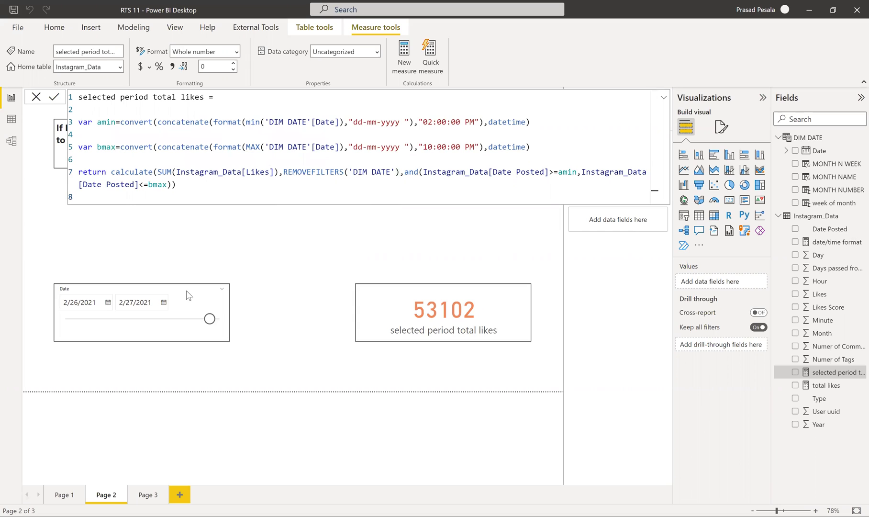